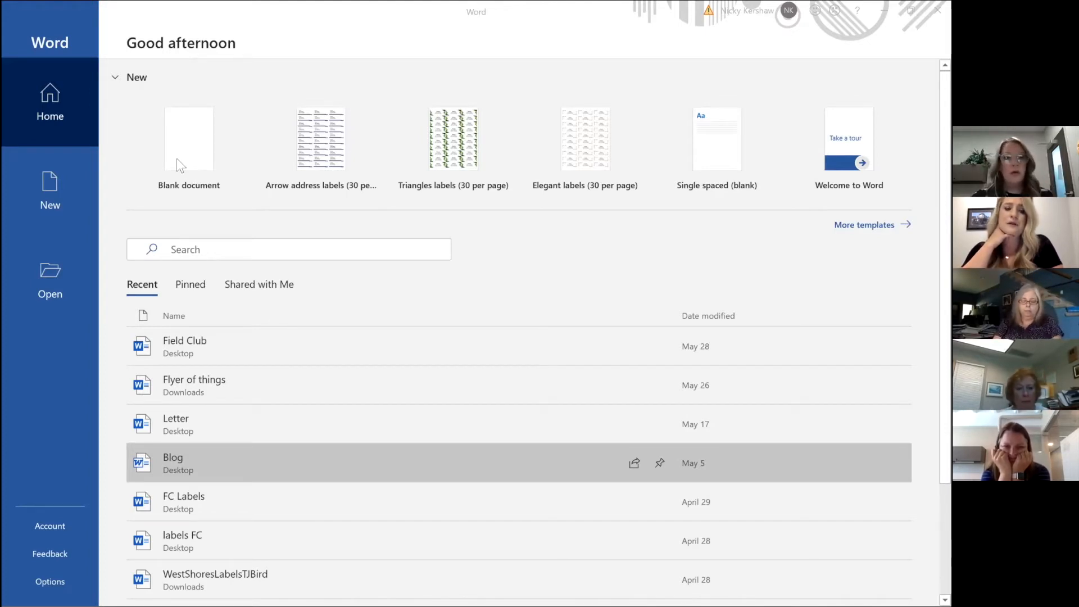
Create a blank document and start a label mail merge using Microsoft's 30 Per Page address labels, 1" high by 2.63" wide
{"action": "left_click", "coordinate": [177, 158]}
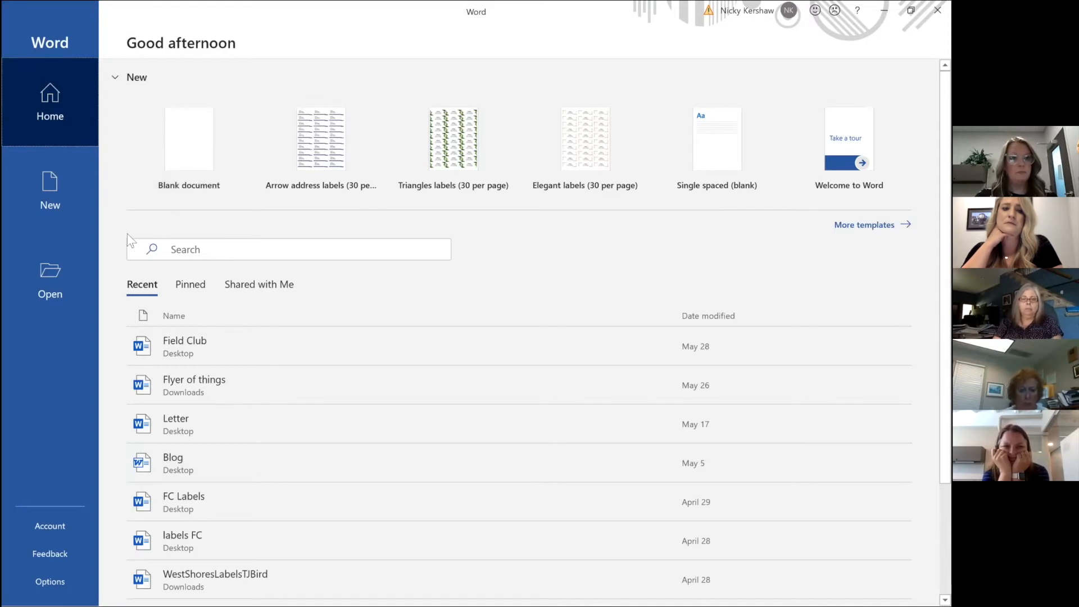
{"action": "left_click", "coordinate": [200, 143]}
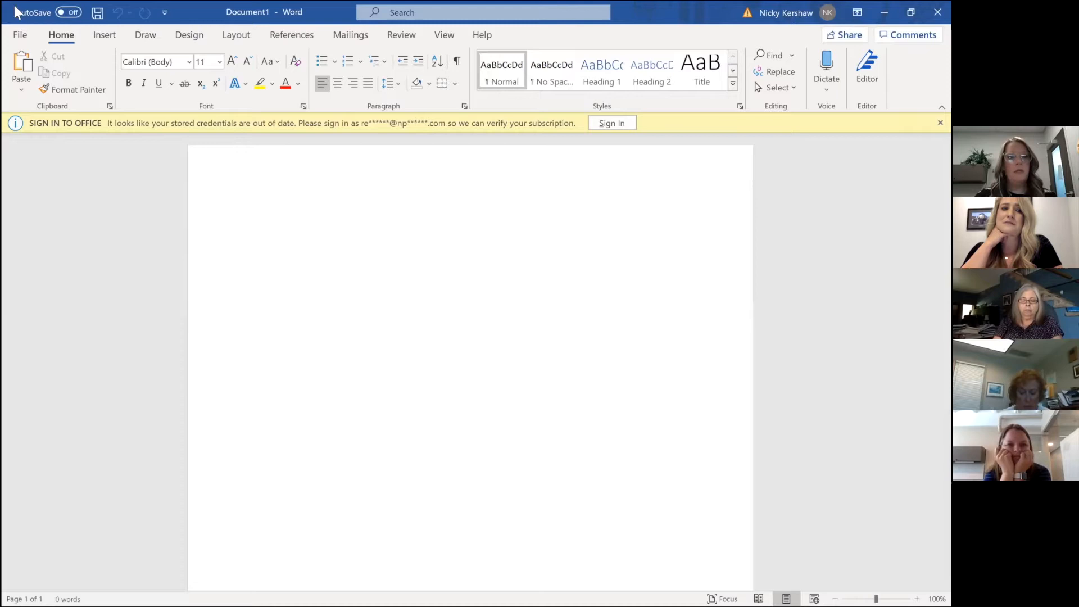
{"action": "left_click", "coordinate": [352, 37]}
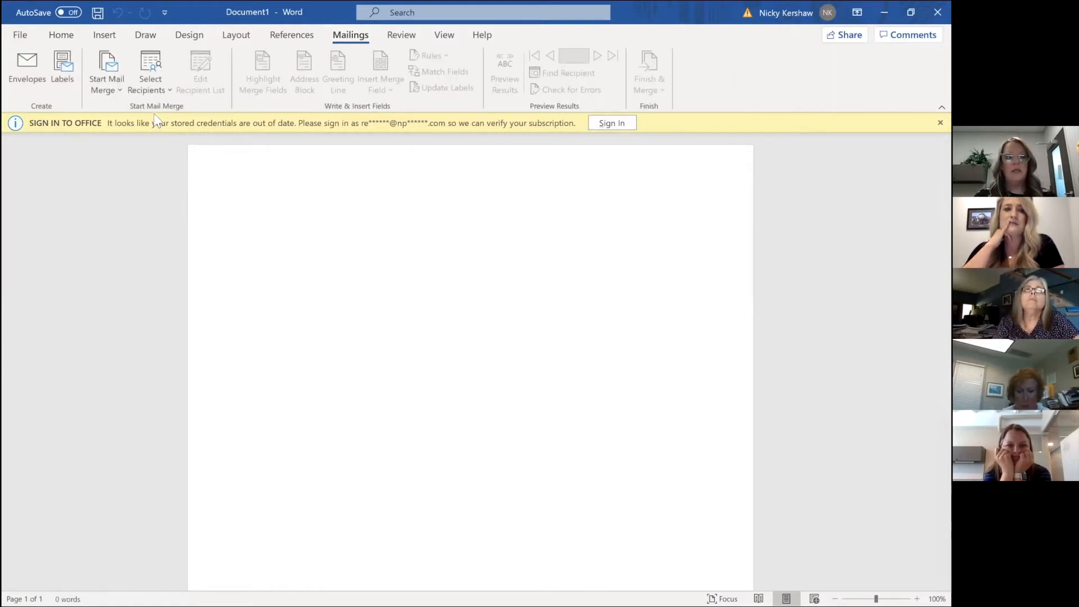
{"action": "left_click", "coordinate": [106, 78]}
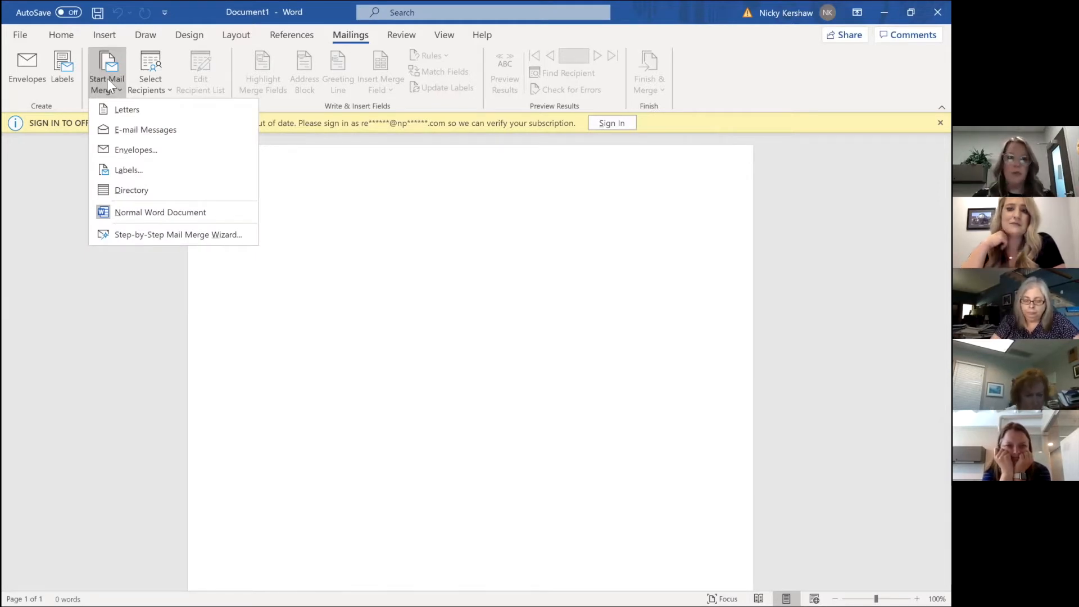
{"action": "left_click", "coordinate": [127, 171]}
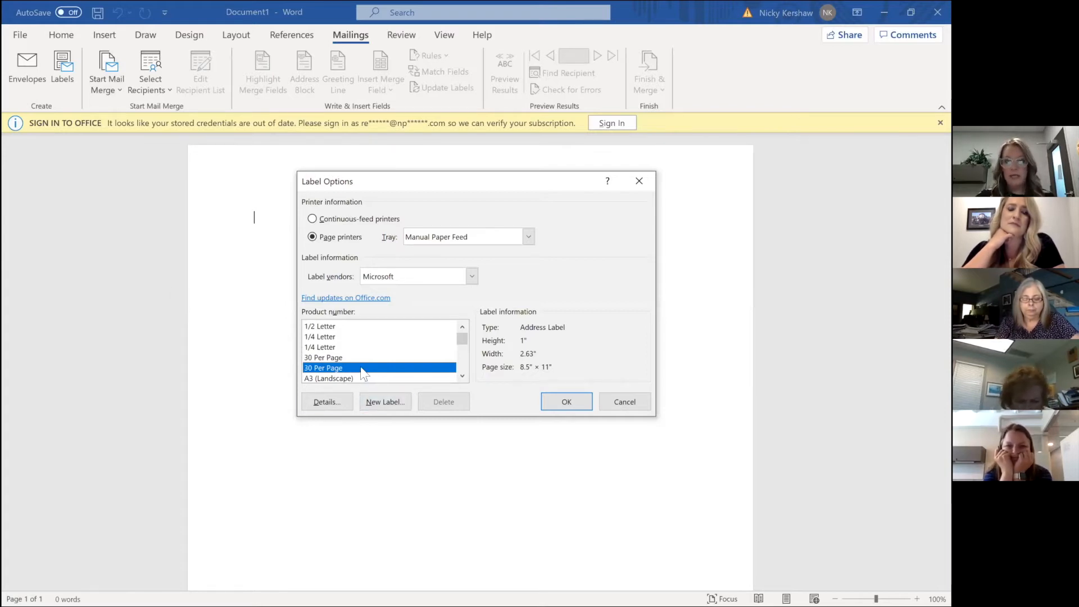
{"action": "left_click", "coordinate": [565, 402]}
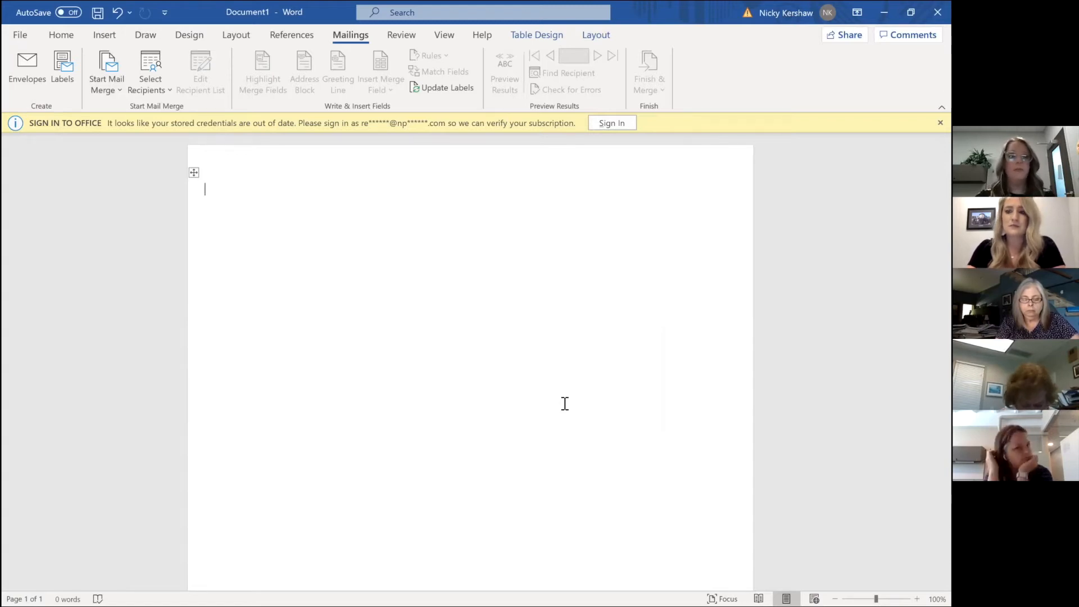
Use the existing FYF list from the Downloads folder as the merge recipients, opening it as a read-only copy
{"action": "left_click", "coordinate": [150, 85]}
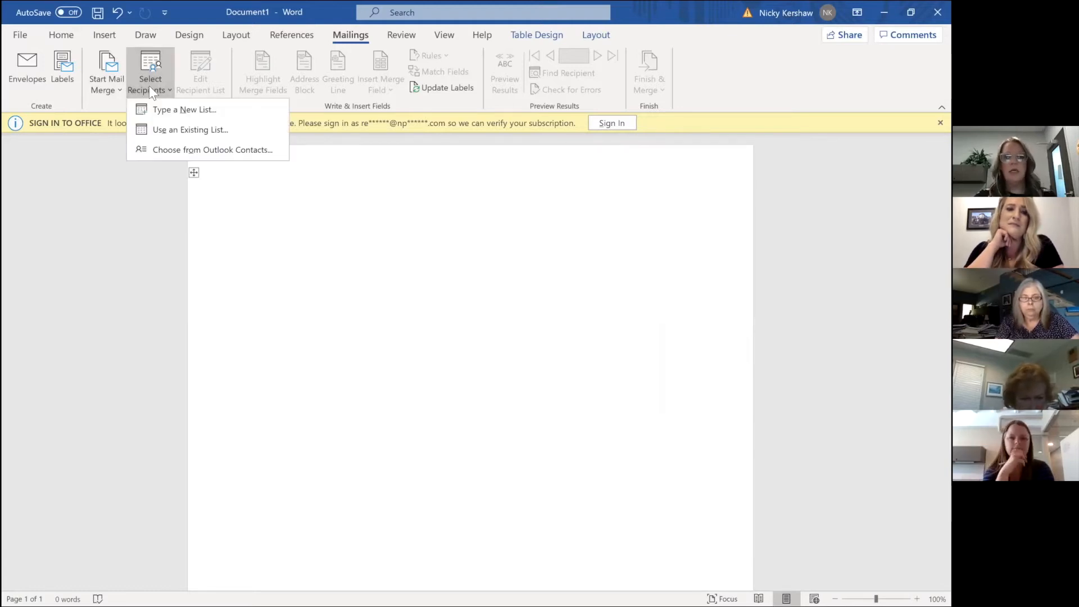
{"action": "left_click", "coordinate": [172, 131]}
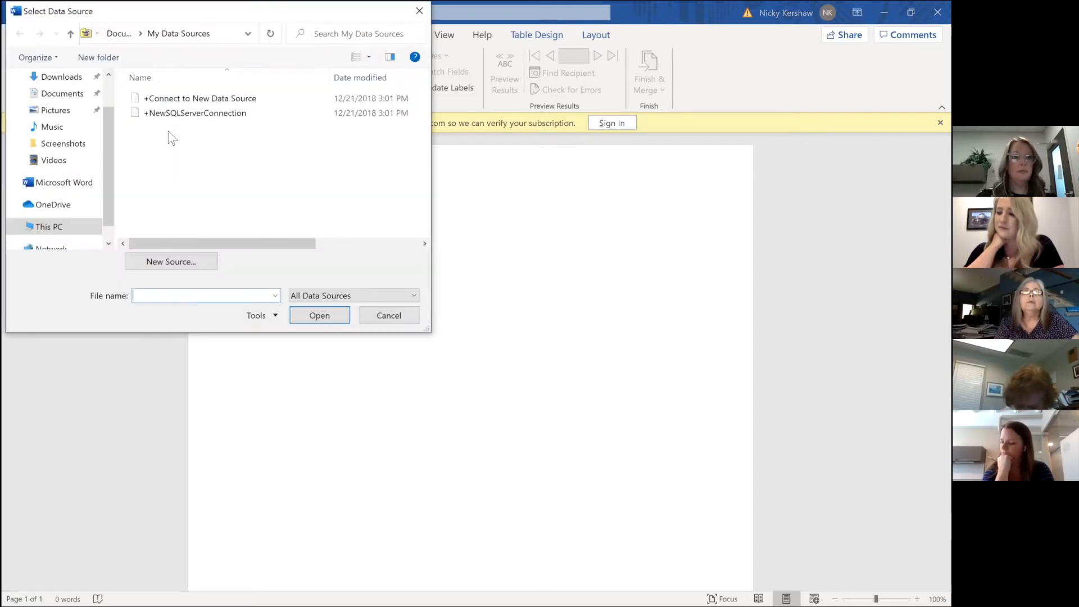
{"action": "scroll", "coordinate": [50, 110], "scroll_direction": "up", "scroll_amount": 2}
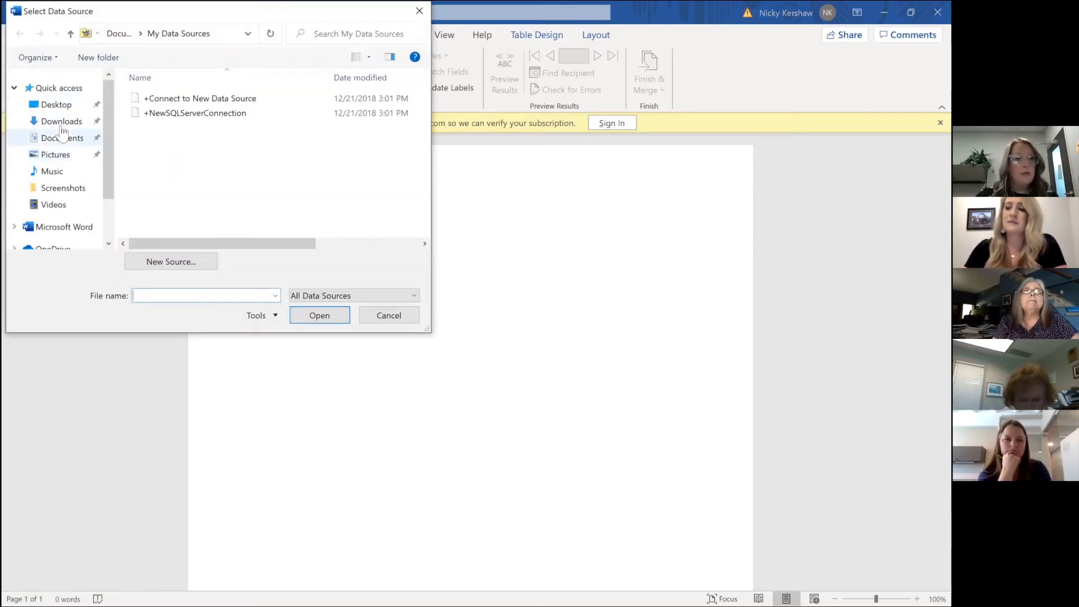
{"action": "left_click", "coordinate": [64, 128]}
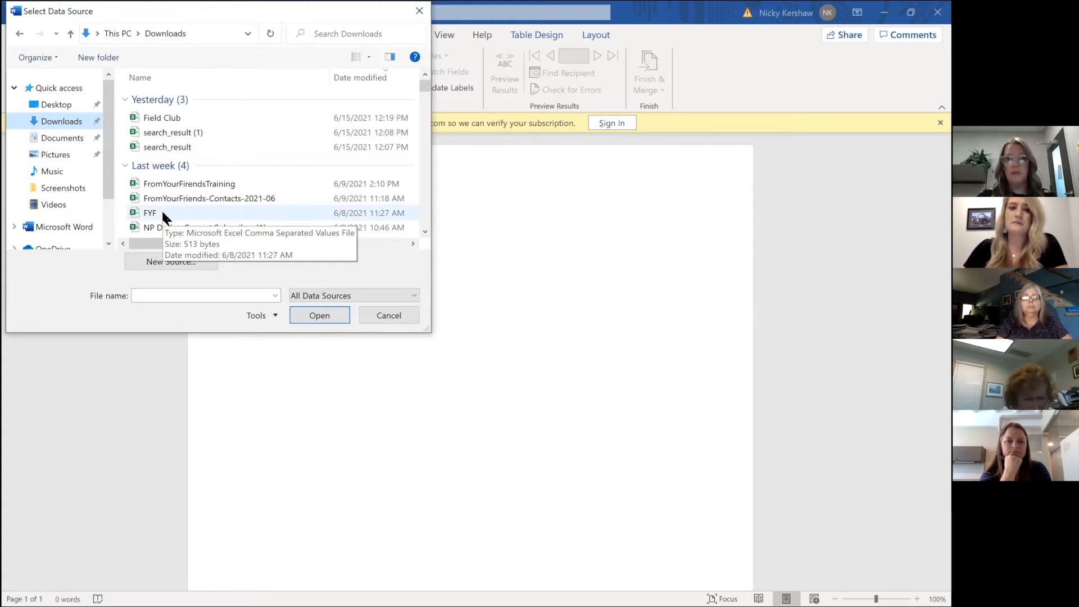
{"action": "left_click", "coordinate": [161, 212]}
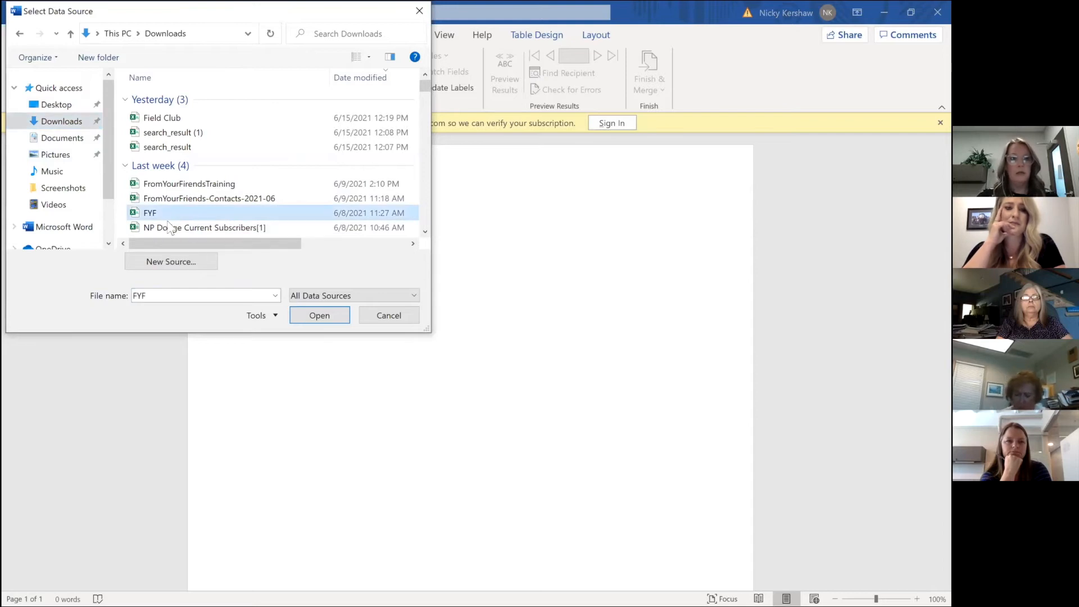
{"action": "left_click", "coordinate": [325, 317]}
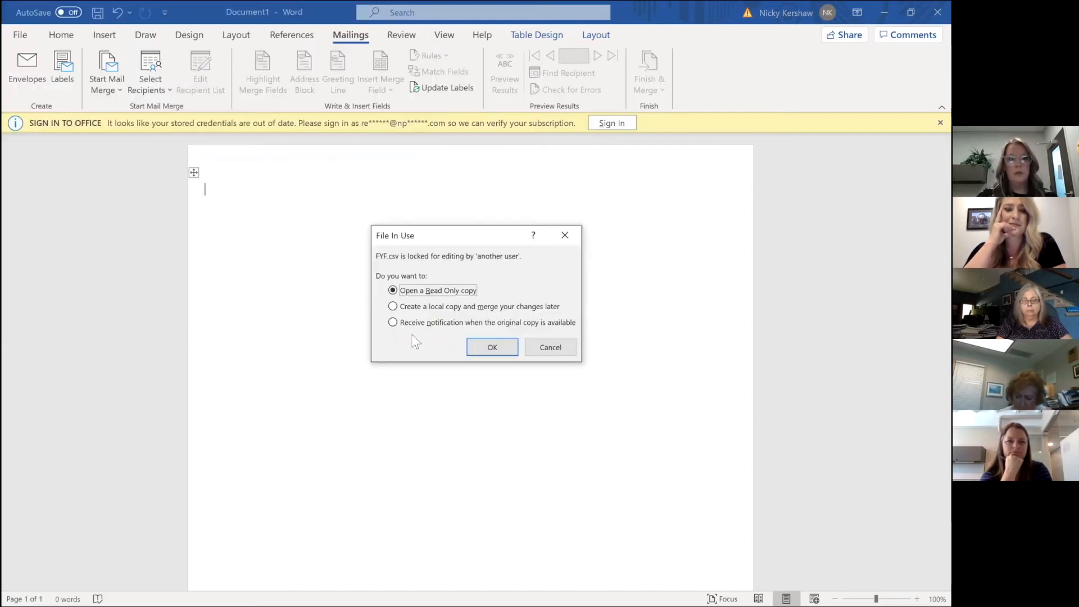
{"action": "left_click", "coordinate": [507, 342]}
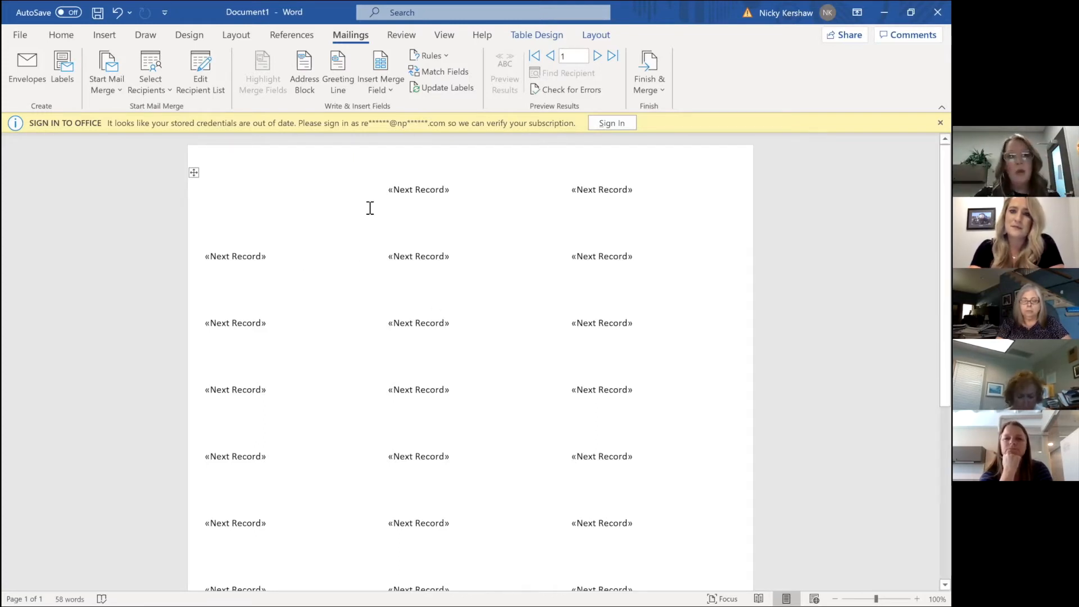
Insert the First_Name and Last_Name merge fields, separated by a space, on the first label's top line
{"action": "left_click", "coordinate": [380, 80]}
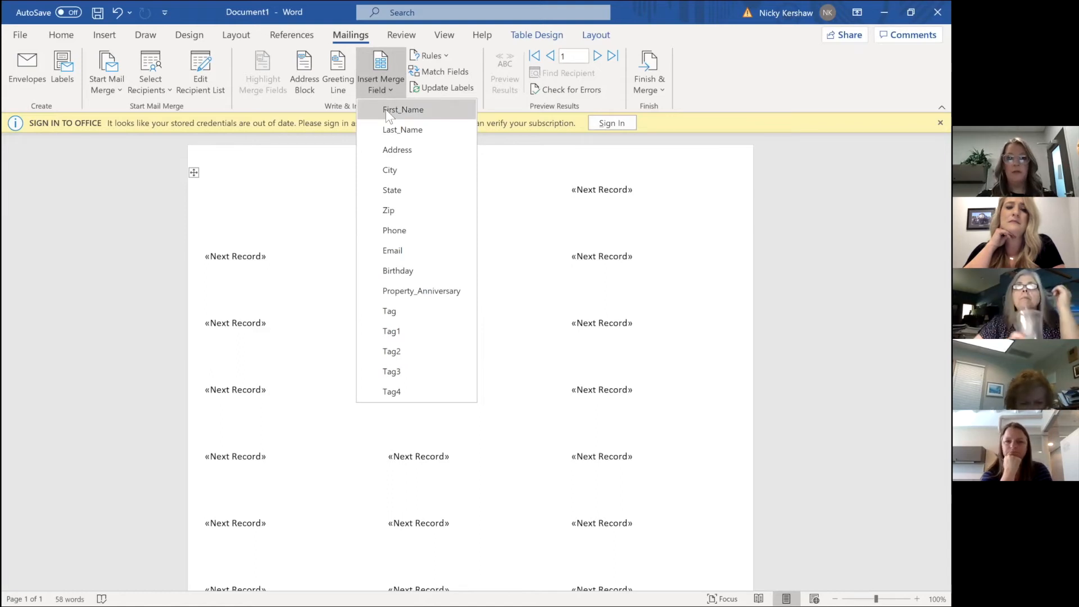
{"action": "left_click", "coordinate": [386, 109]}
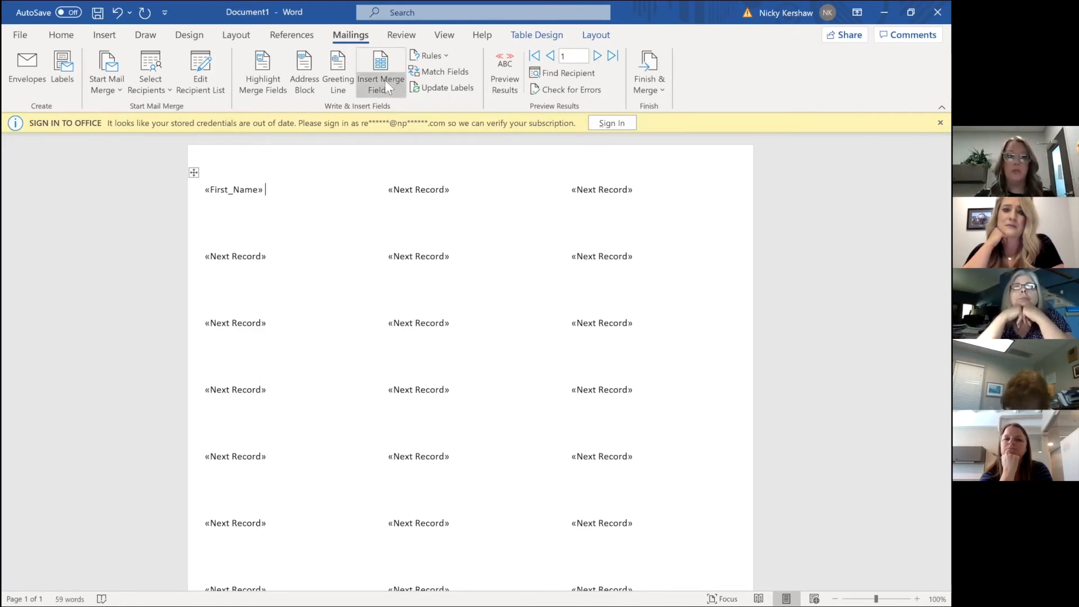
{"action": "left_click", "coordinate": [384, 95]}
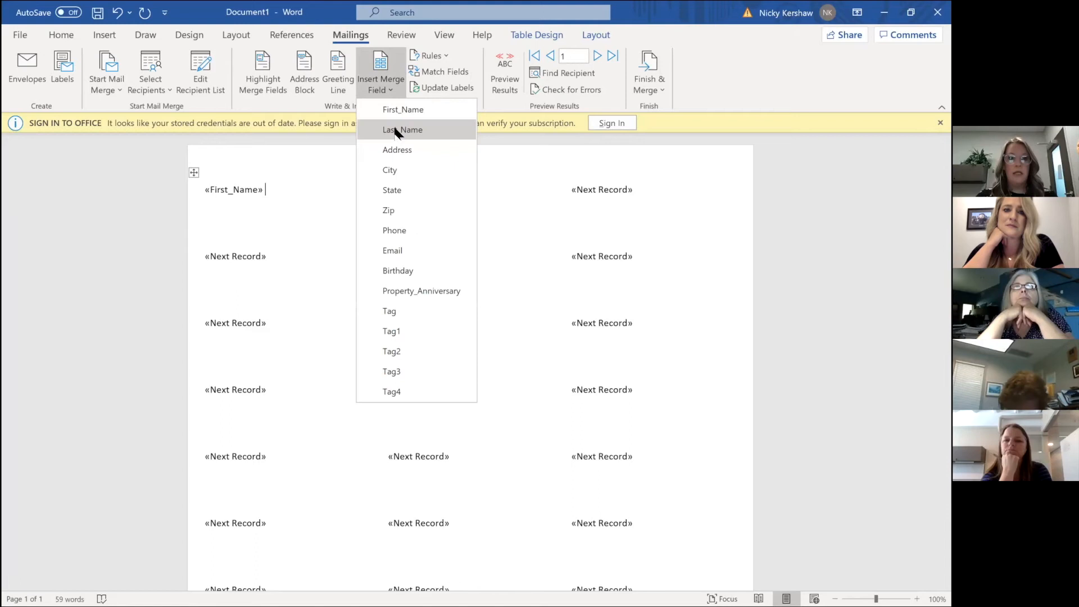
{"action": "left_click", "coordinate": [395, 126]}
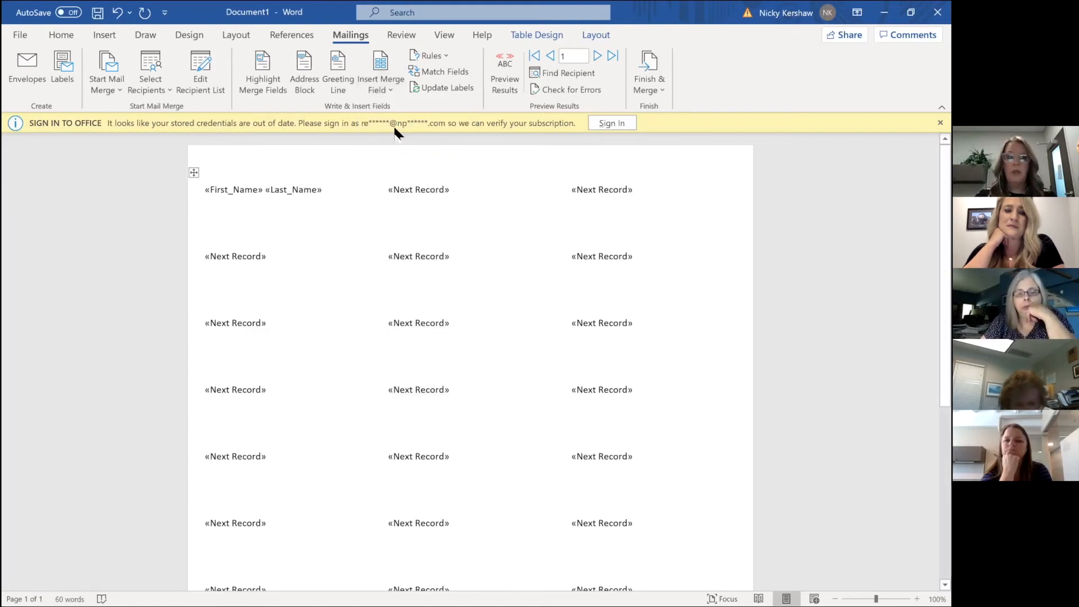
Add the Address merge field on the first label's second line and City, State and Zip on the third, with a comma after City
{"action": "key", "text": "Return"}
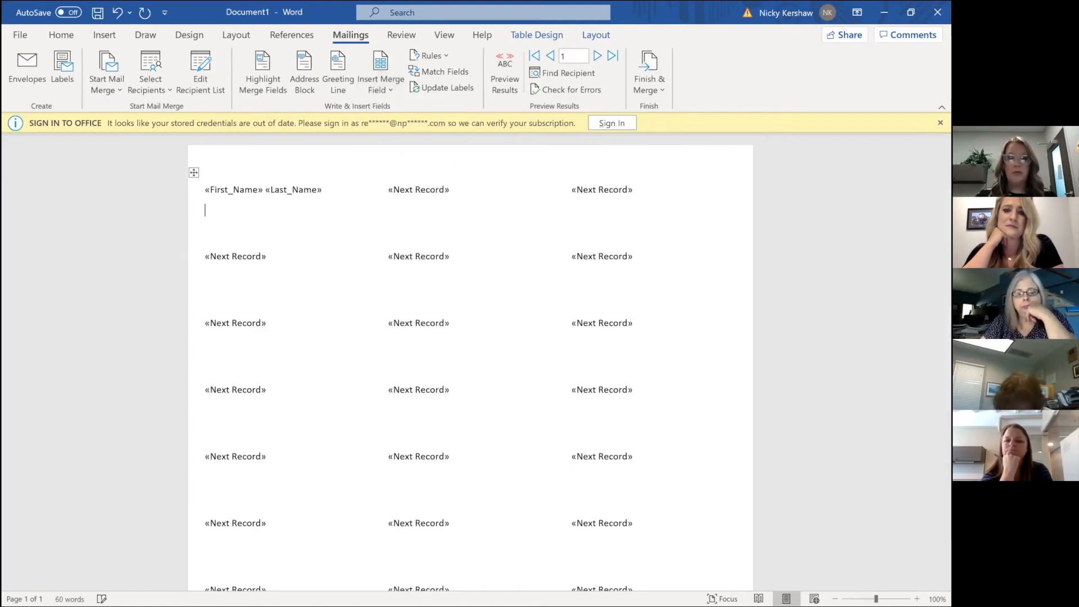
{"action": "left_click", "coordinate": [390, 87]}
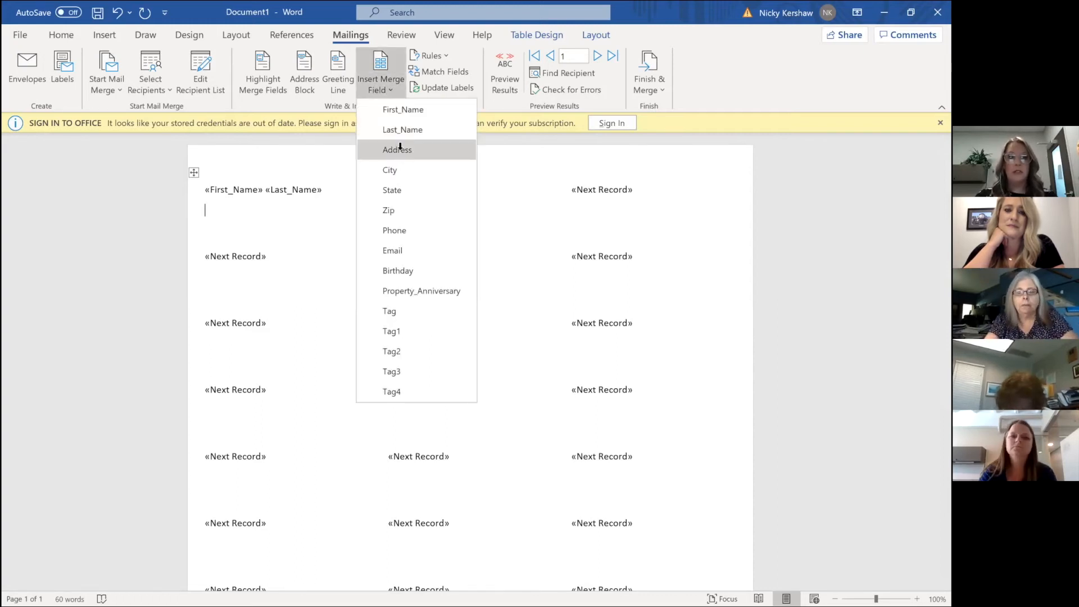
{"action": "left_click", "coordinate": [399, 151]}
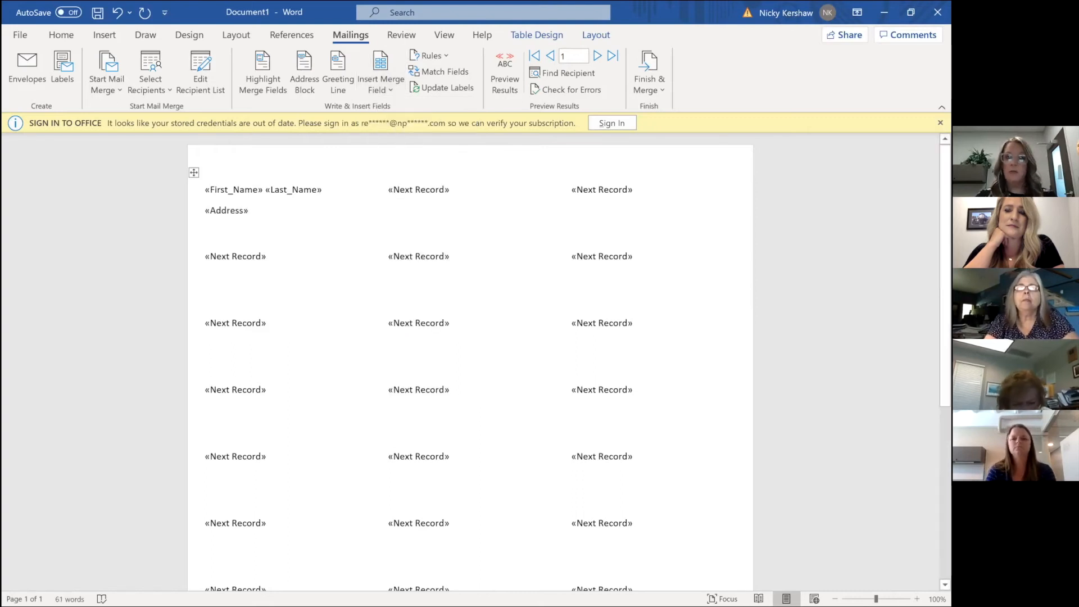
{"action": "left_click", "coordinate": [385, 88]}
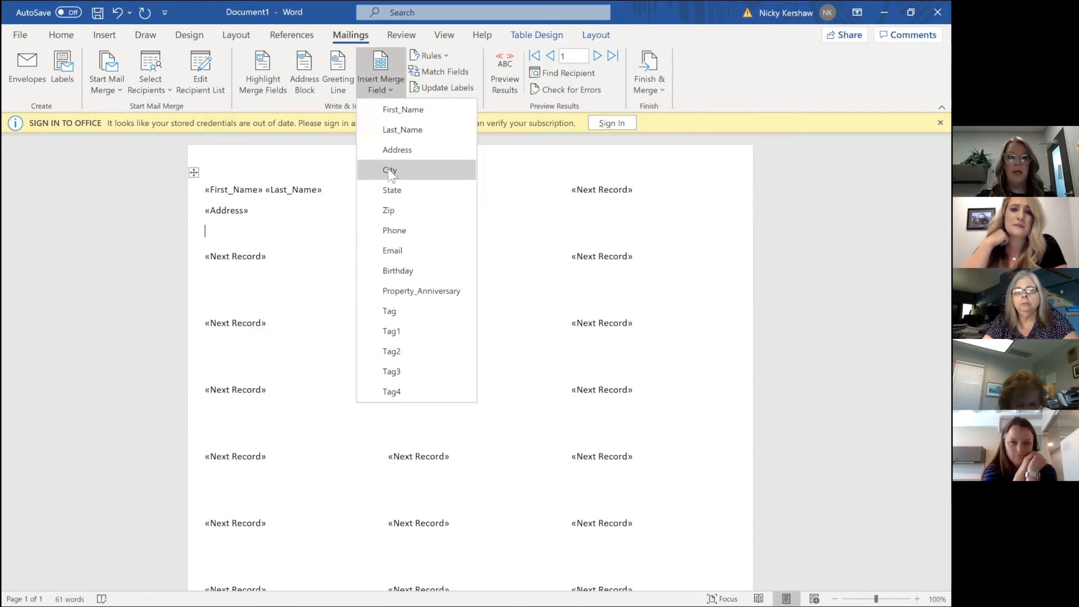
{"action": "left_click", "coordinate": [392, 171]}
{"action": "type", "text": ","}
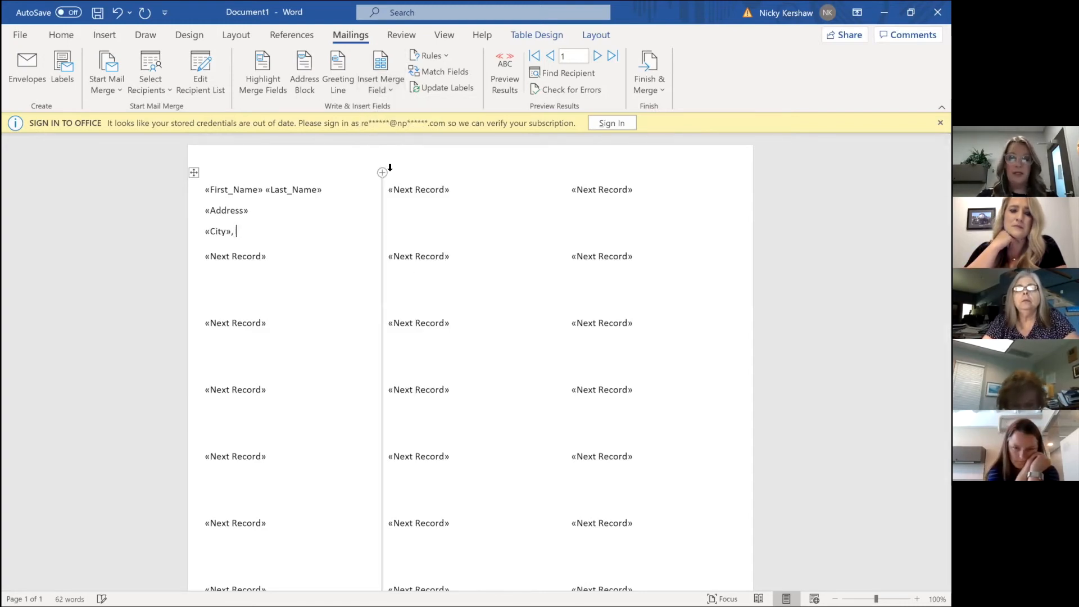
{"action": "left_click", "coordinate": [380, 87]}
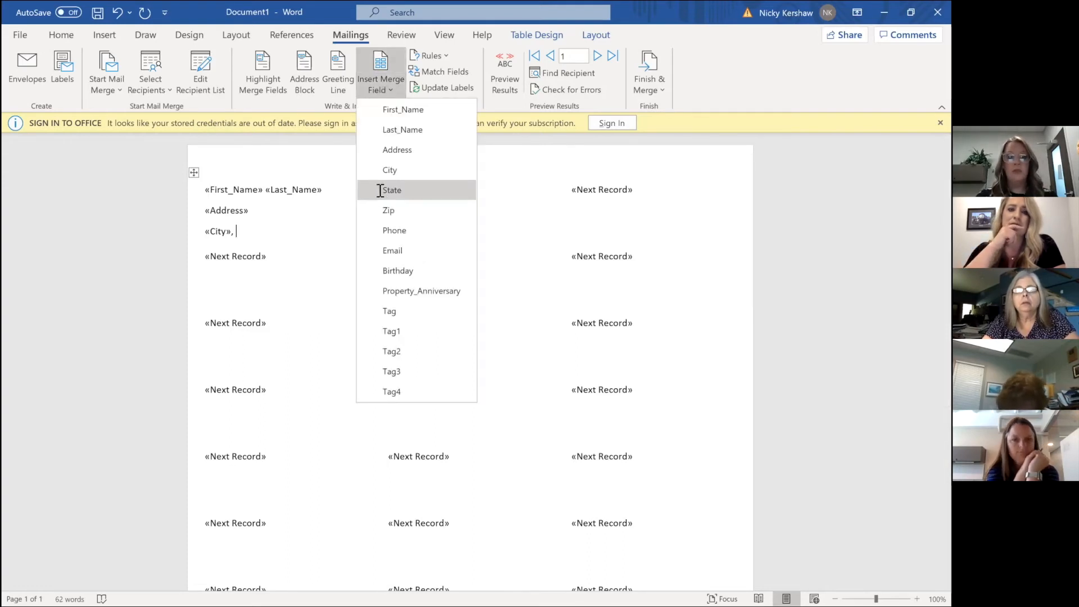
{"action": "left_click", "coordinate": [378, 189]}
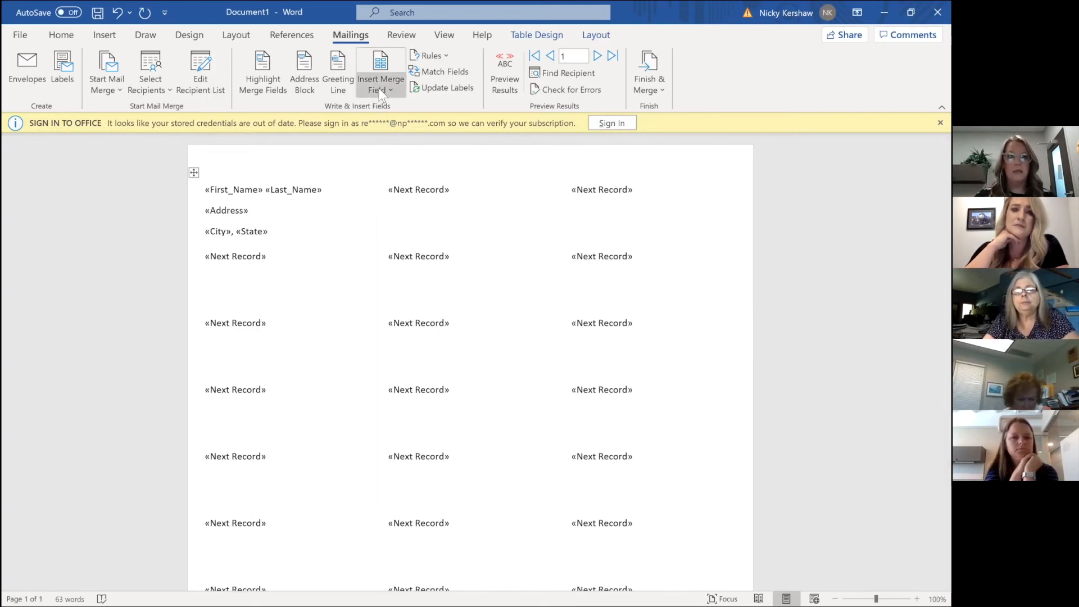
{"action": "left_click", "coordinate": [393, 207]}
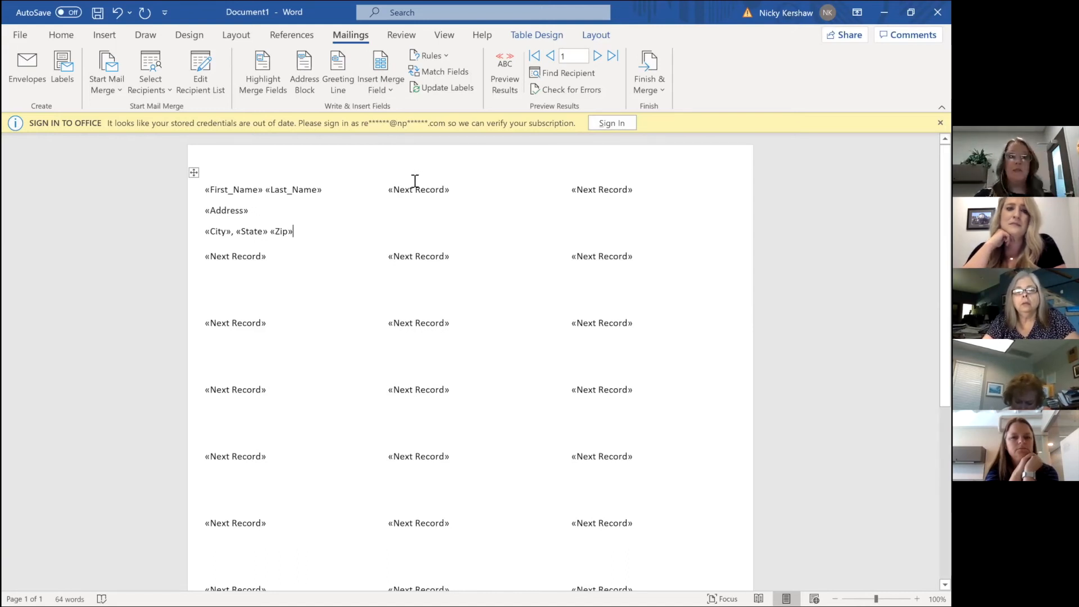
Copy the first label's field layout to all the other labels and preview the merged results
{"action": "left_click", "coordinate": [436, 90]}
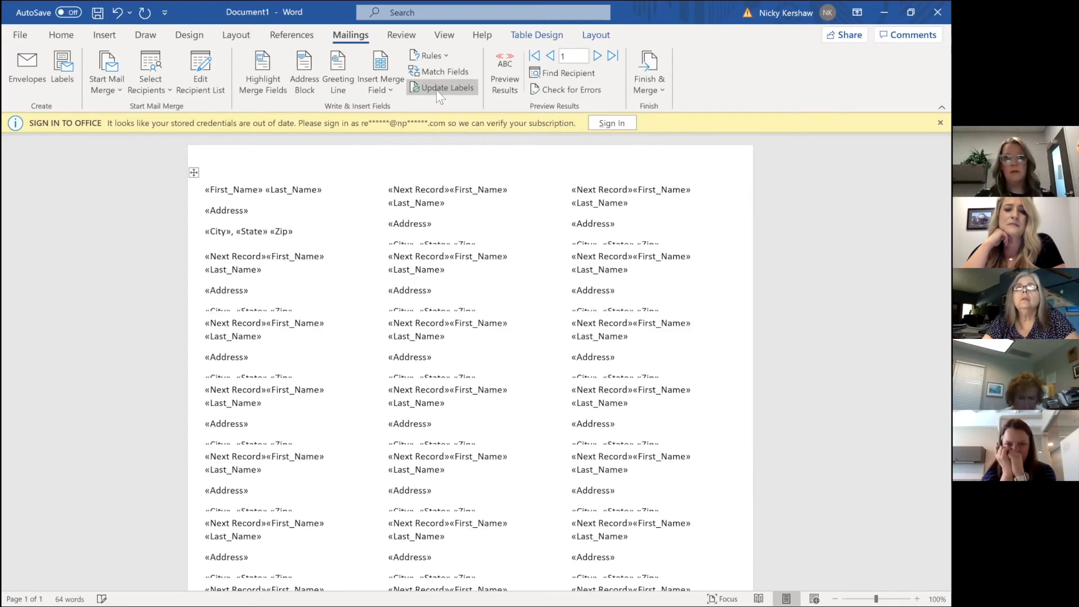
{"action": "left_click", "coordinate": [501, 88]}
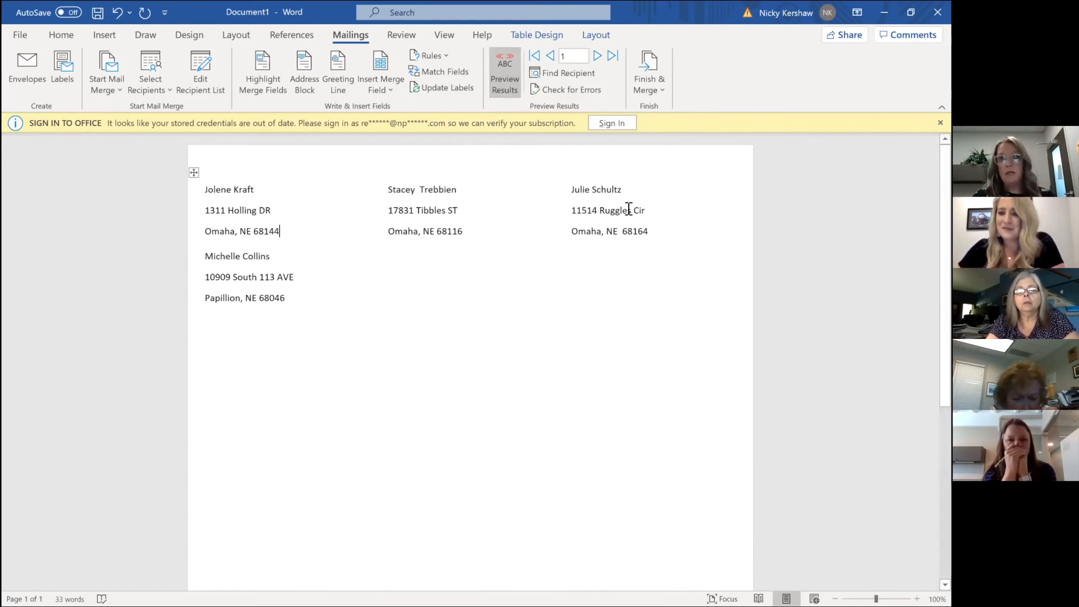
Merge all records to the printer and choose 148Dodge Color [RES148UTIL](Mobility) as the print device
{"action": "left_click", "coordinate": [652, 79]}
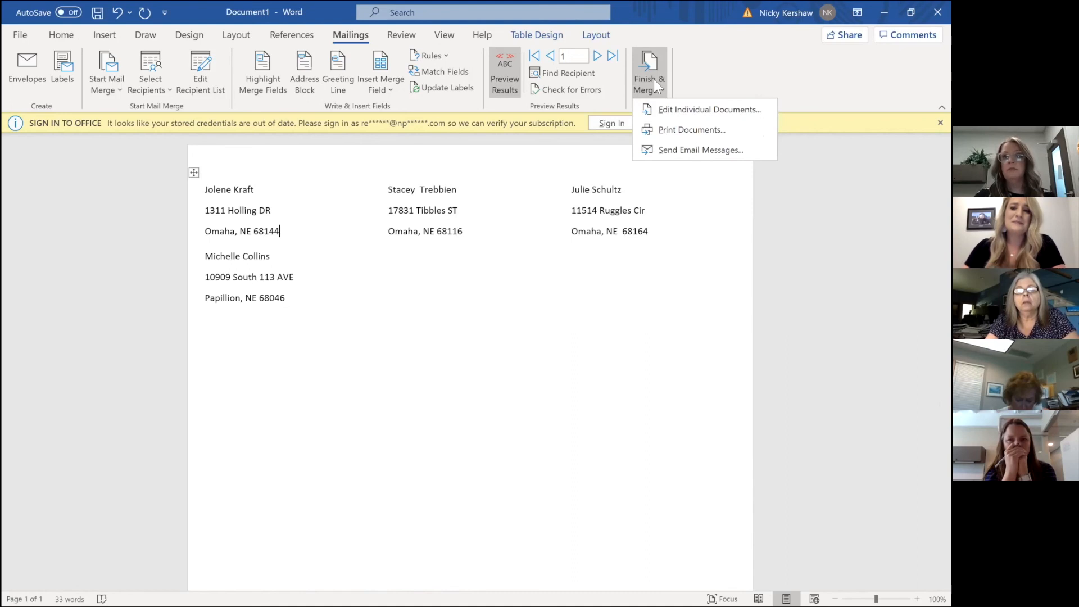
{"action": "left_click", "coordinate": [671, 133]}
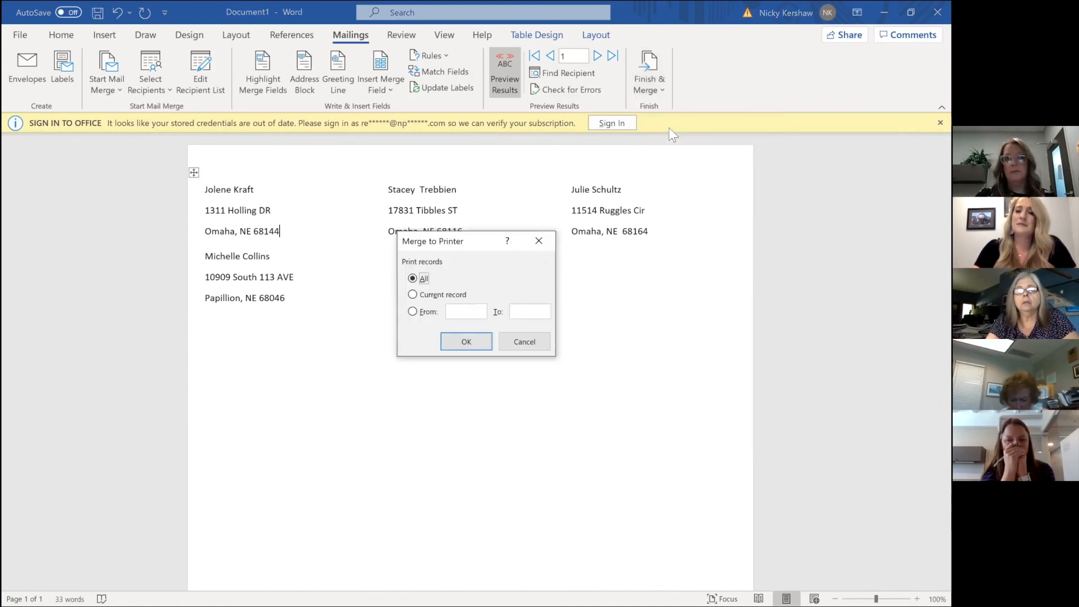
{"action": "left_click", "coordinate": [465, 342]}
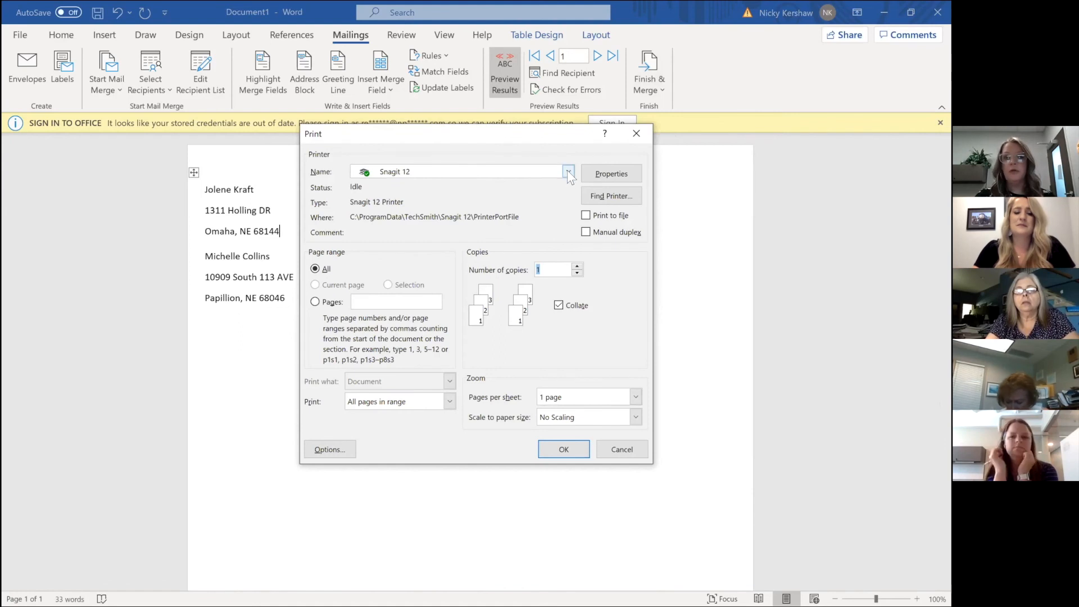
{"action": "left_click", "coordinate": [568, 171]}
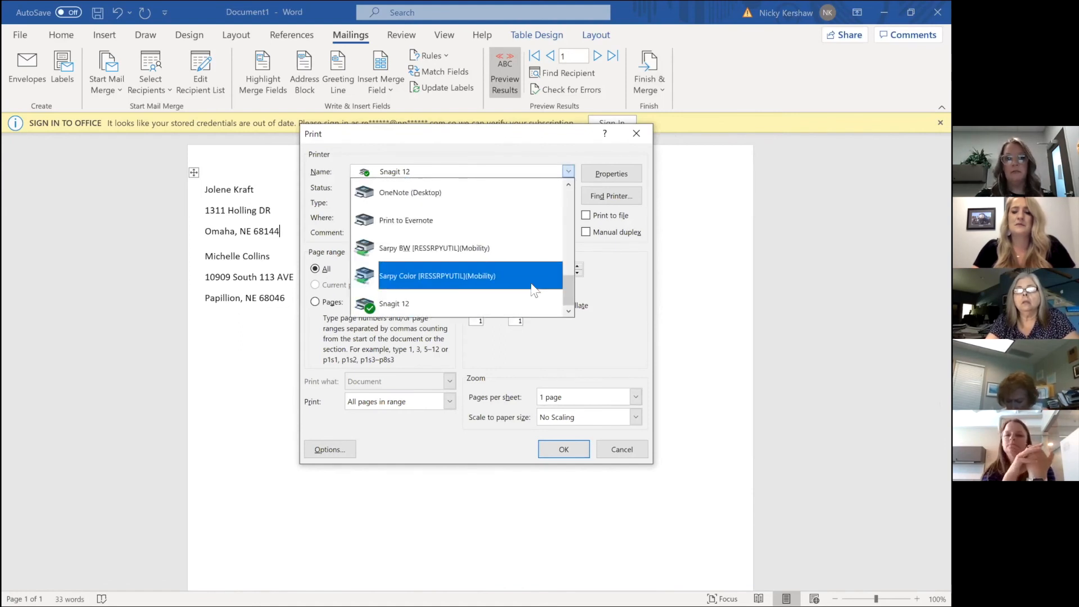
{"action": "scroll", "coordinate": [535, 285], "scroll_direction": "up", "scroll_amount": 5}
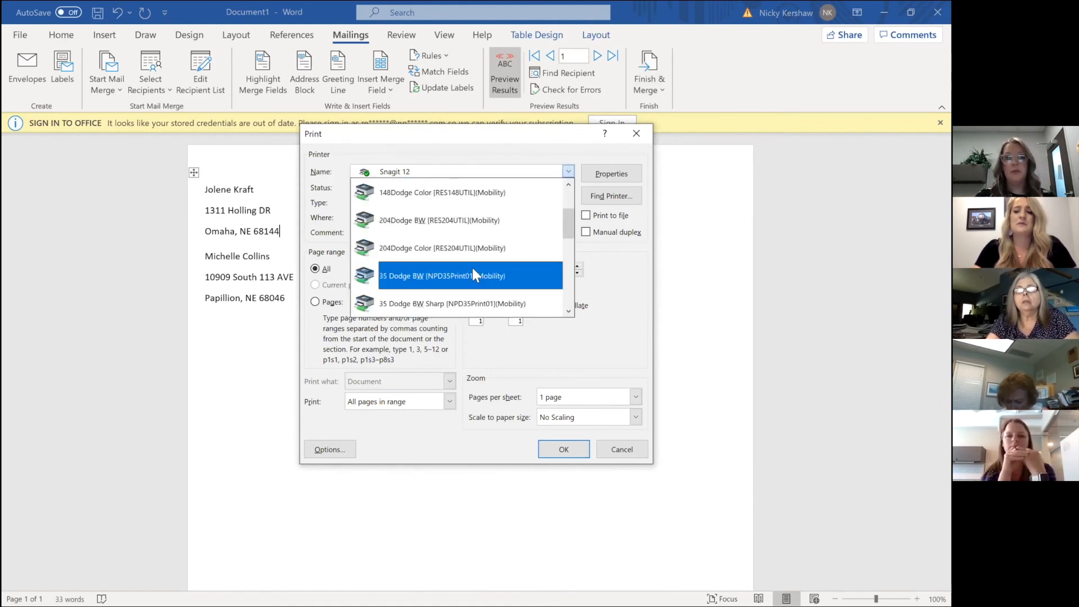
{"action": "left_click", "coordinate": [449, 193]}
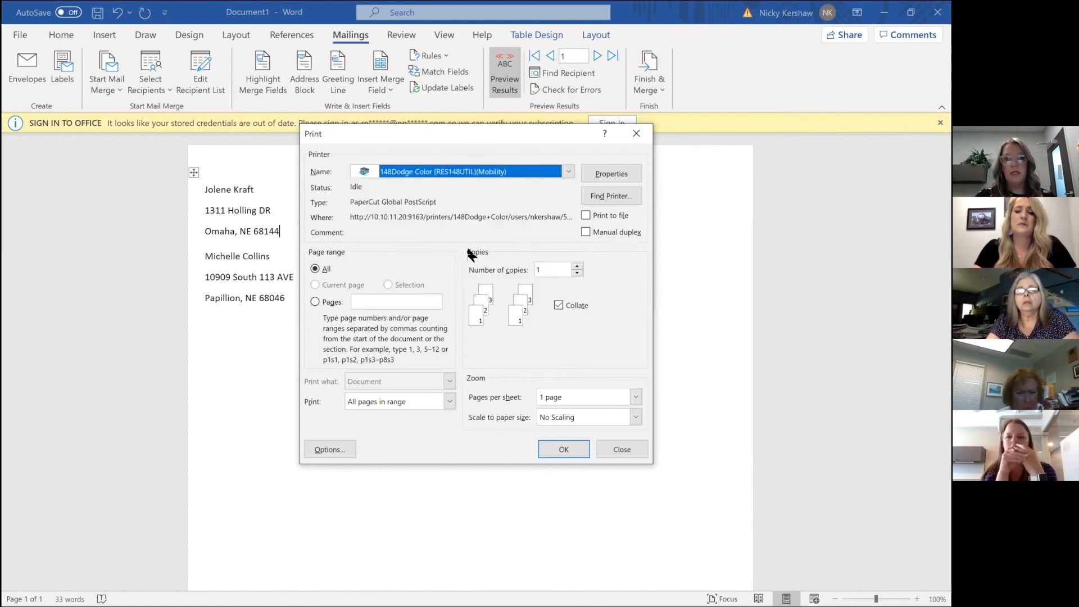